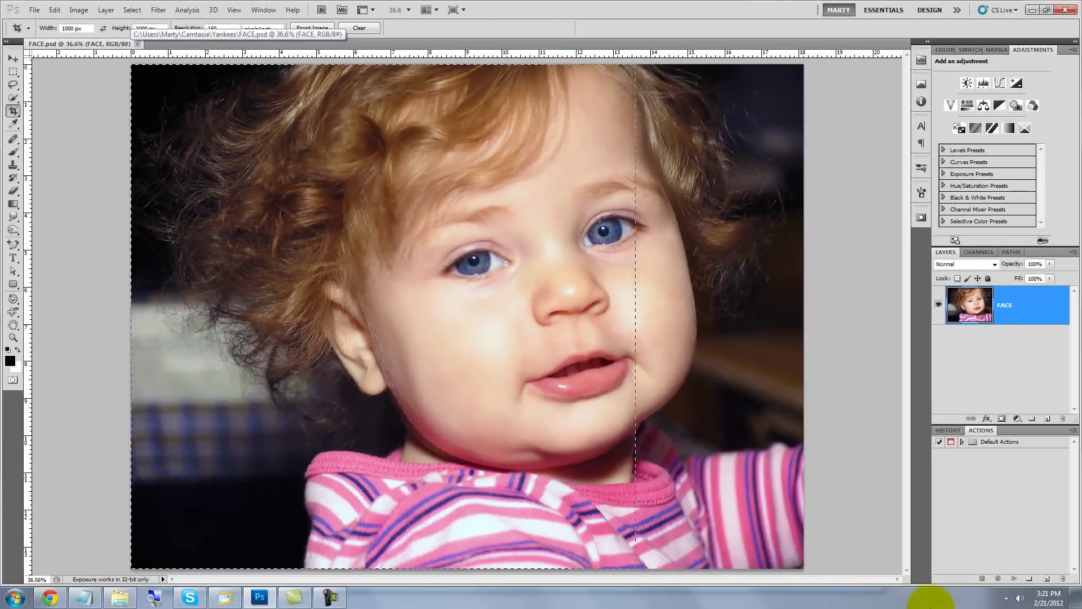
Step: Crop the portrait to a square around the child's face and fit it to the window
left_click_drag(636, 569, 636, 568)
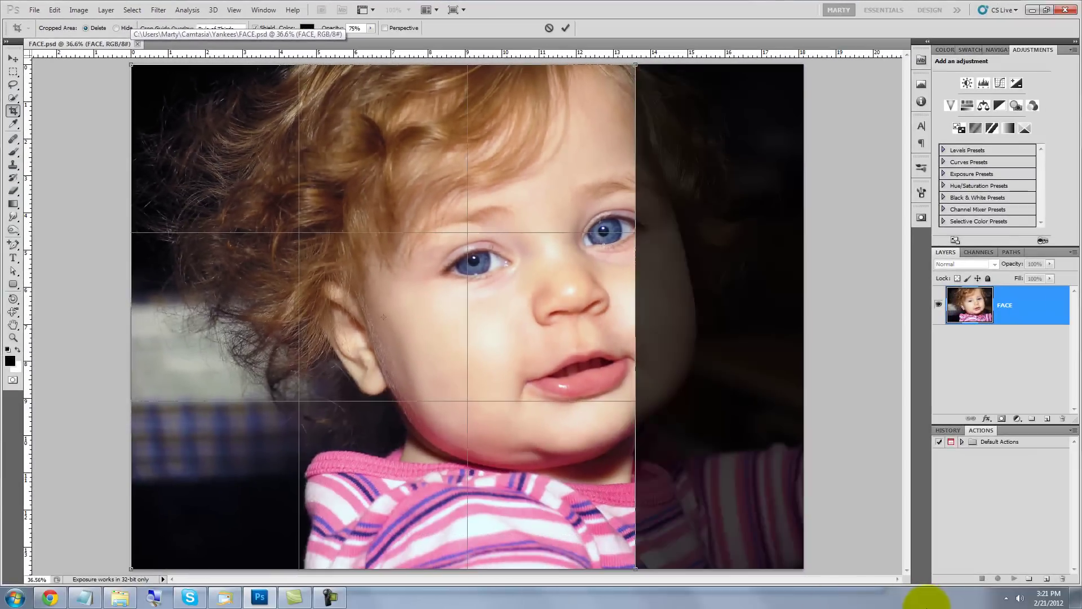
left_click_drag(530, 265, 661, 291)
left_click_drag(764, 570, 727, 530)
left_click_drag(528, 352, 536, 359)
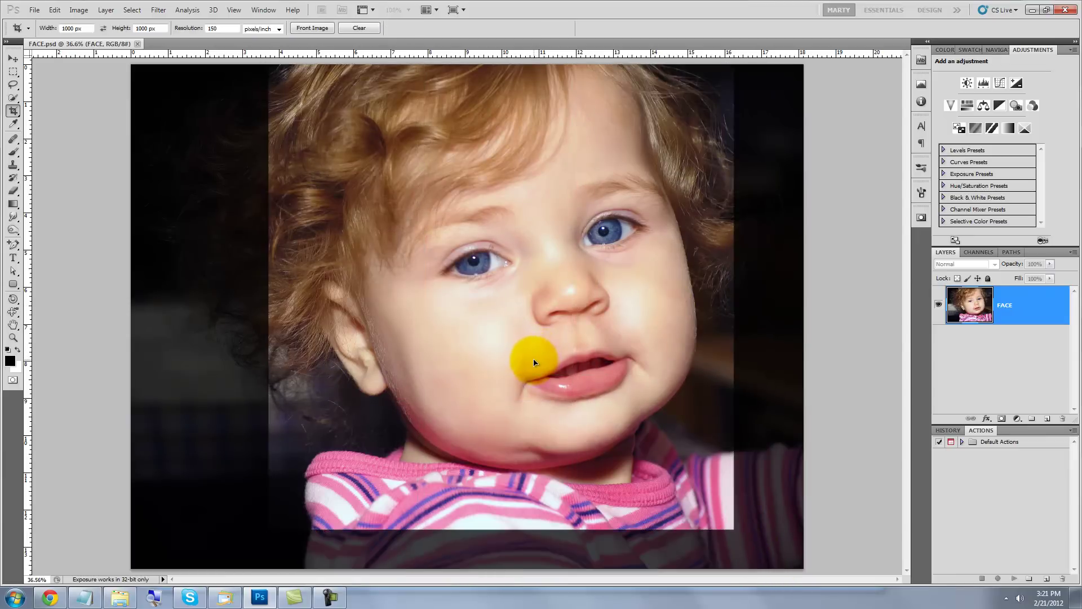
double_click(536, 361)
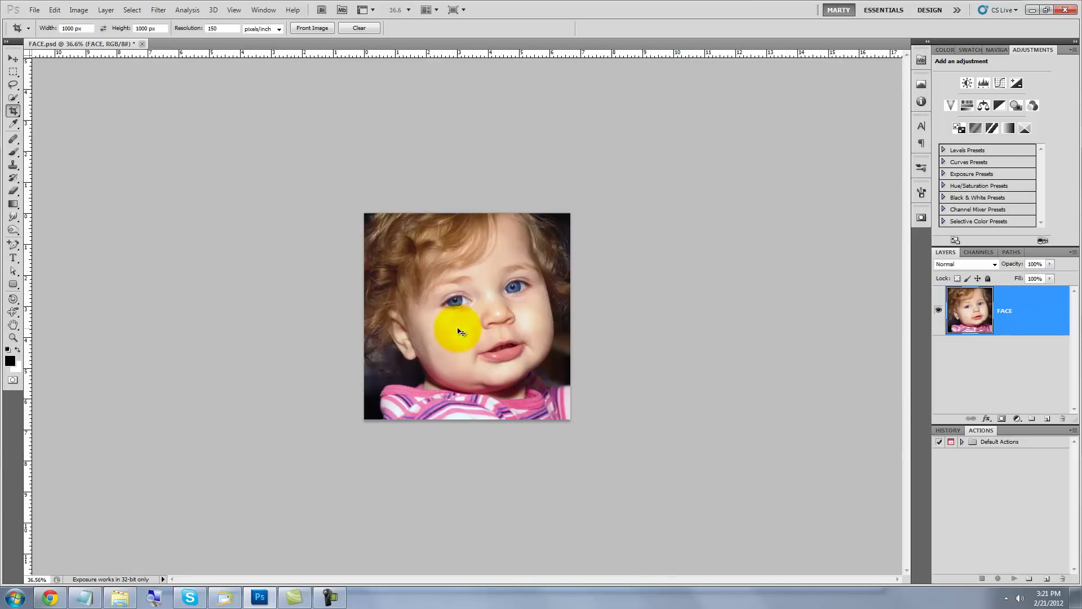
key("ctrl+0")
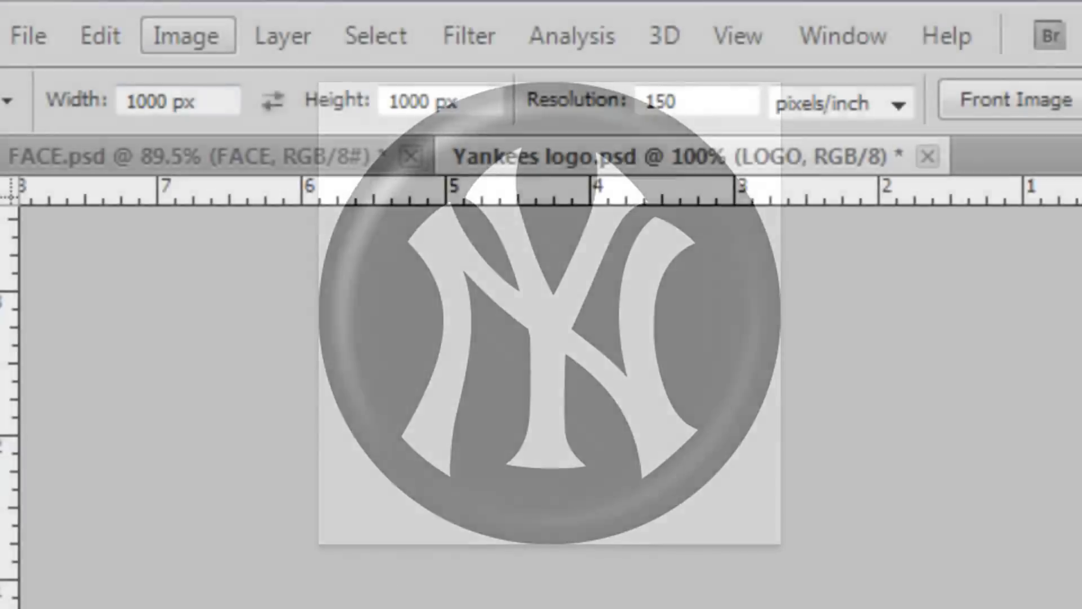
Step: Shrink the Yankees logo image to 25 × 25 pixels via Image Size
left_click(186, 36)
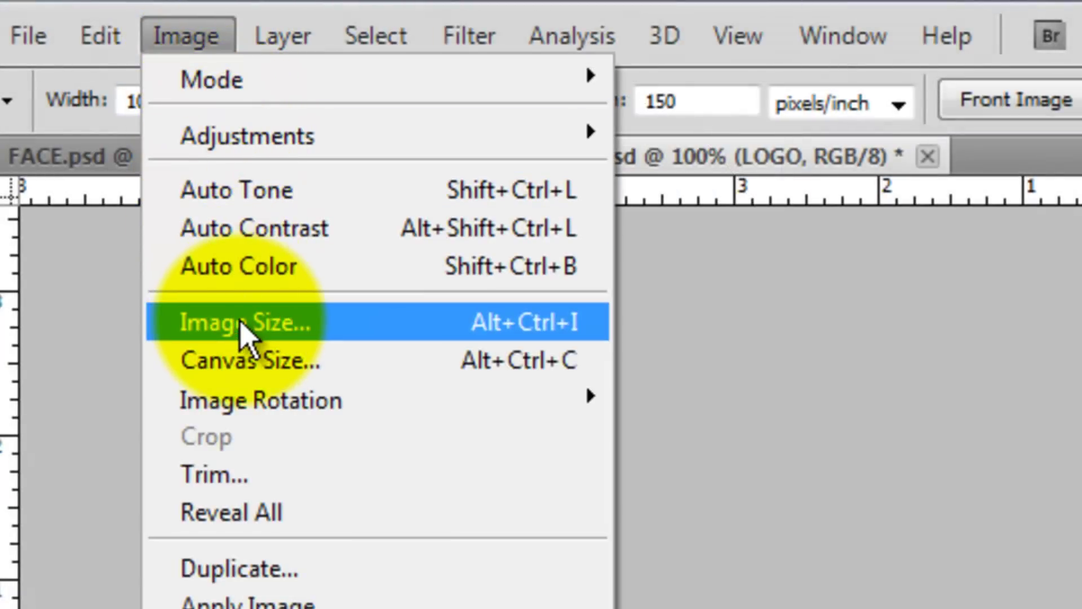
left_click(243, 330)
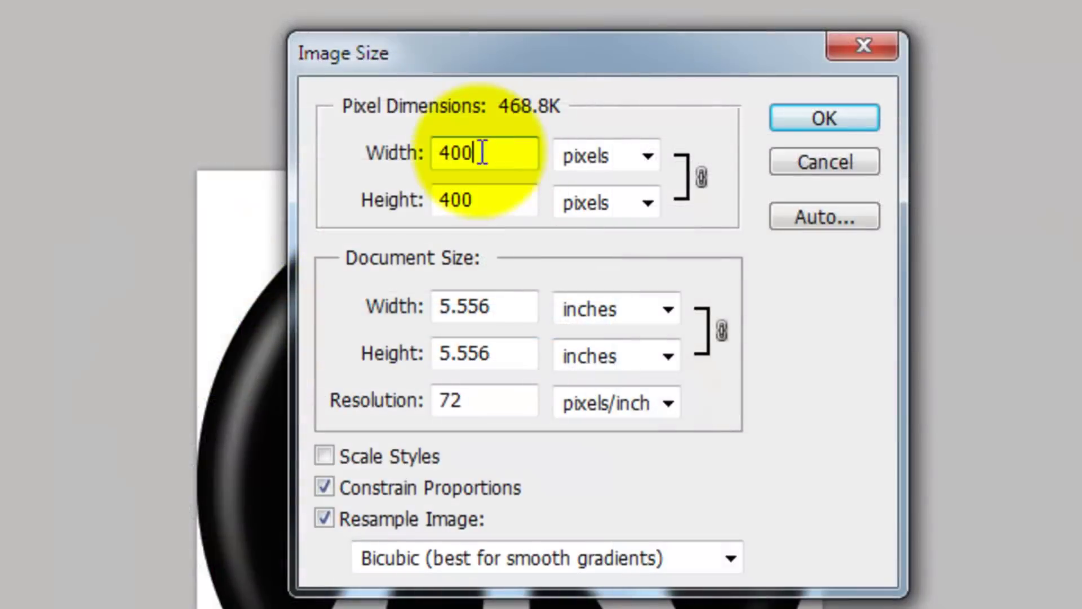
type("25")
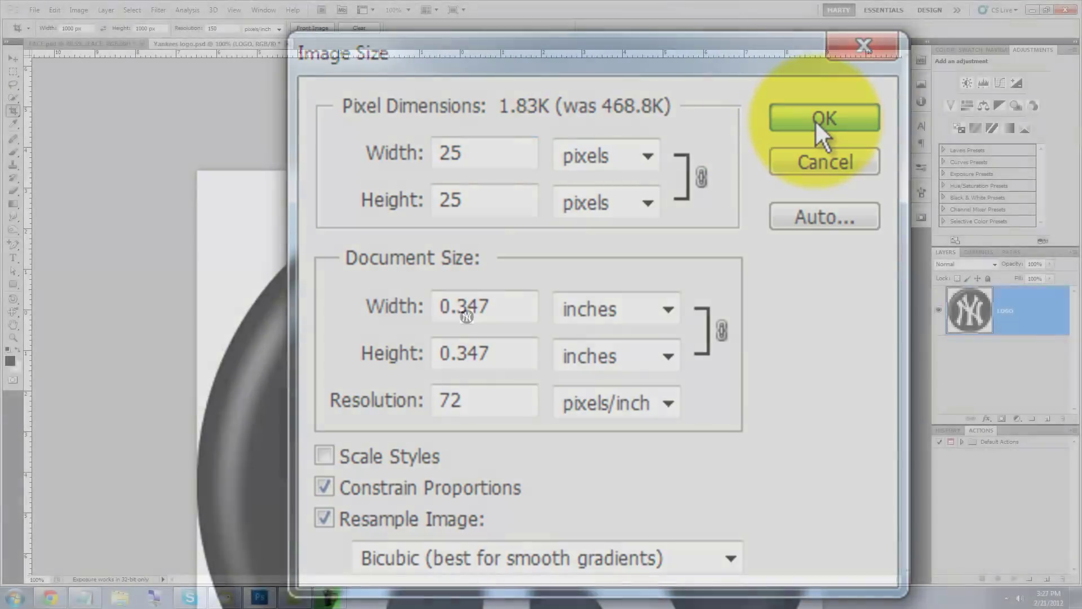
left_click(816, 120)
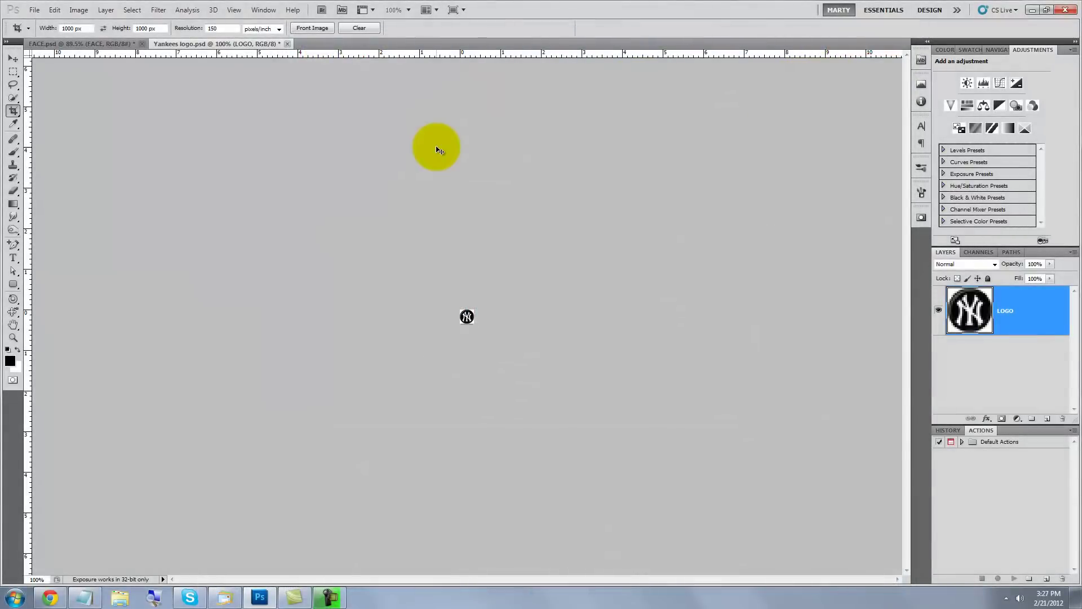
Step: Enlarge the logo canvas to 50 × 50 pixels, anchored top-left
scroll(439, 150, "up", 10)
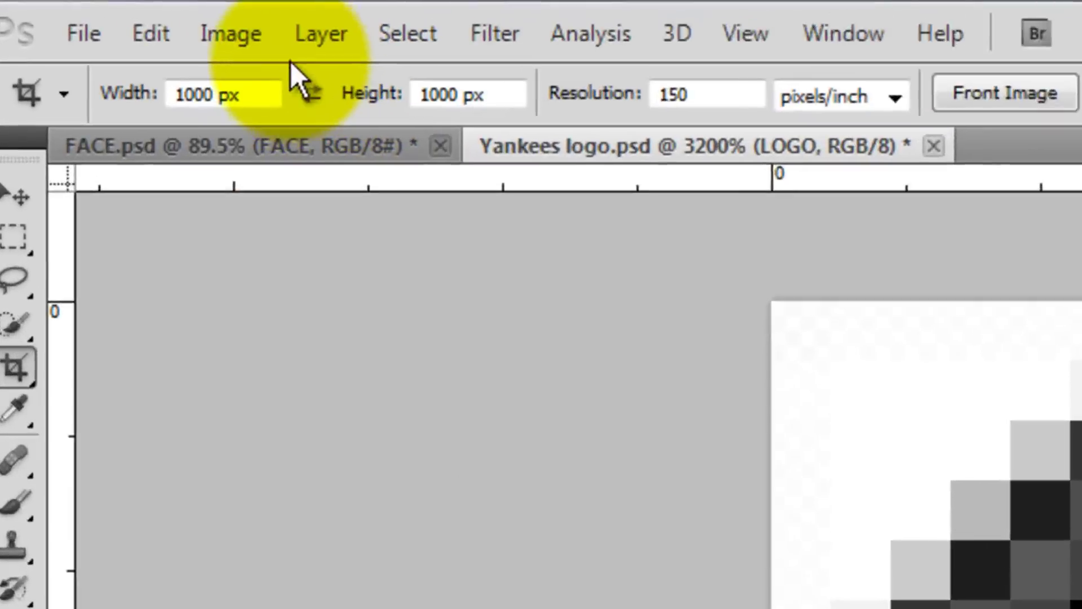
left_click(246, 39)
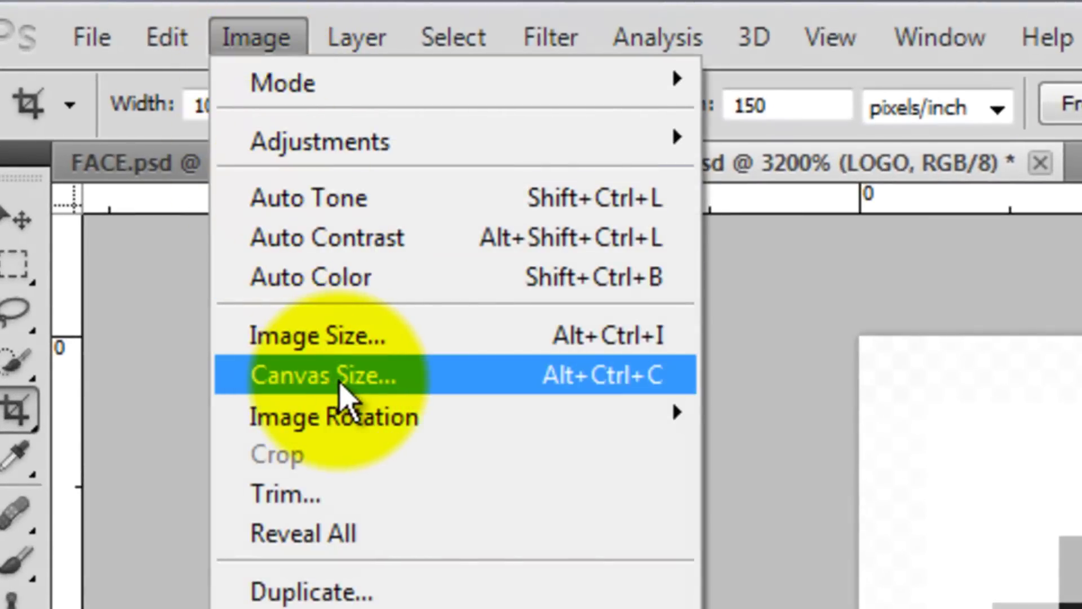
left_click(339, 384)
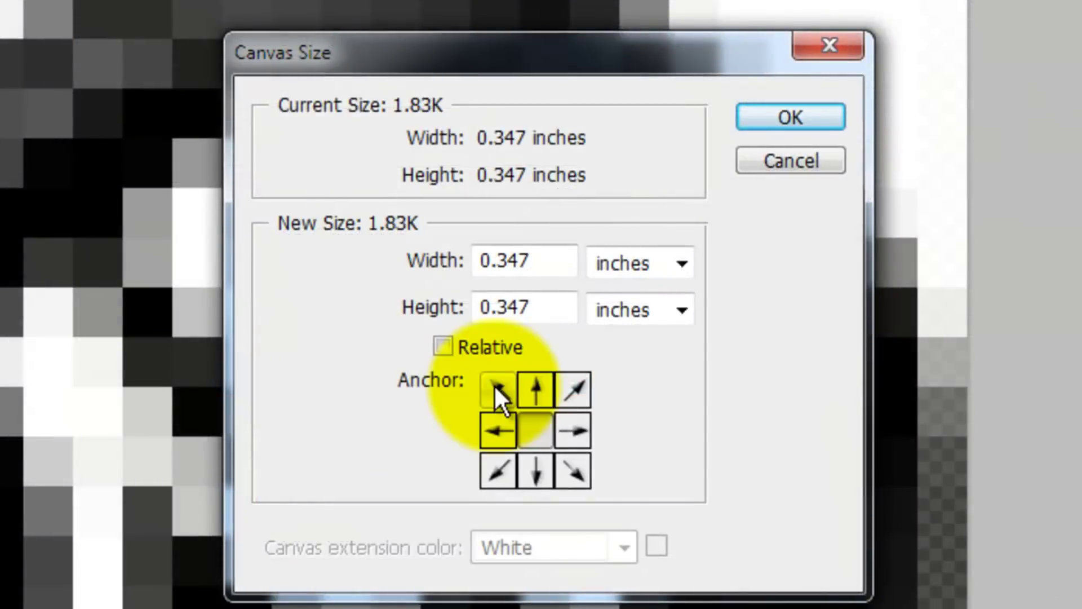
left_click(496, 388)
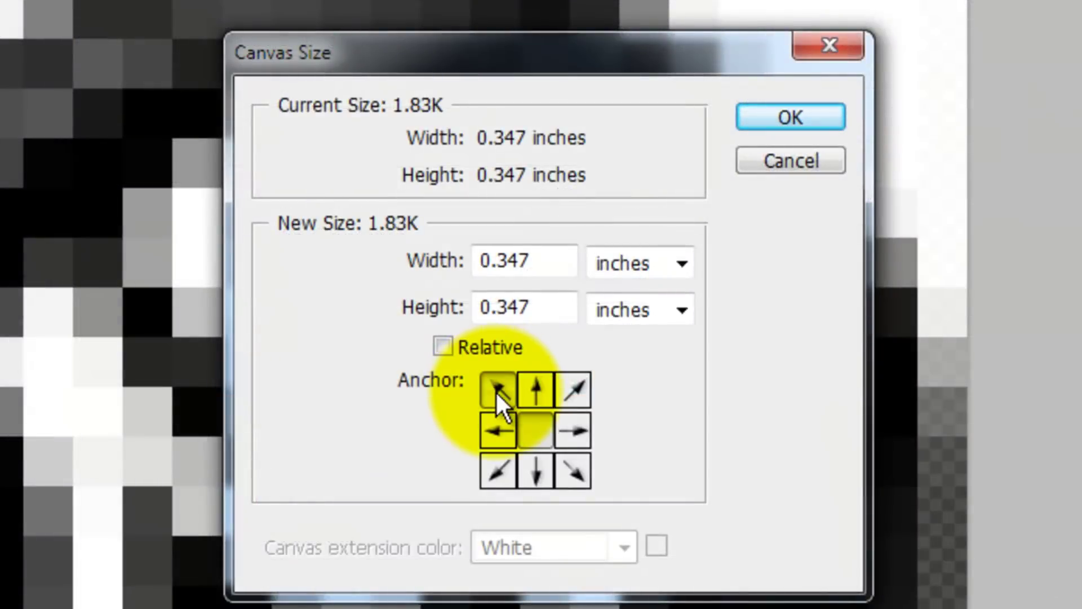
left_click(616, 265)
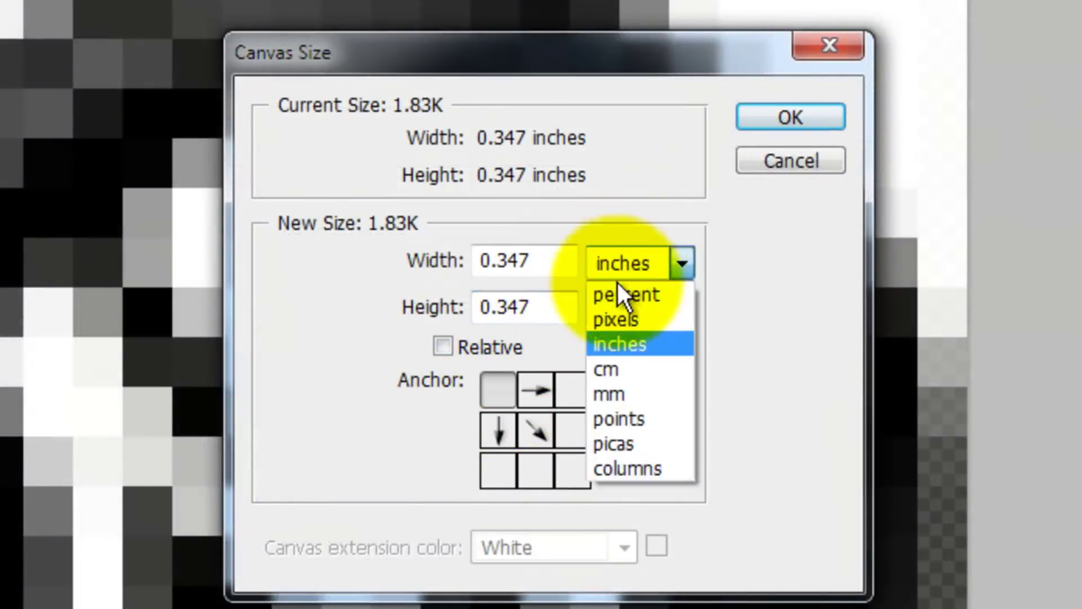
left_click(628, 317)
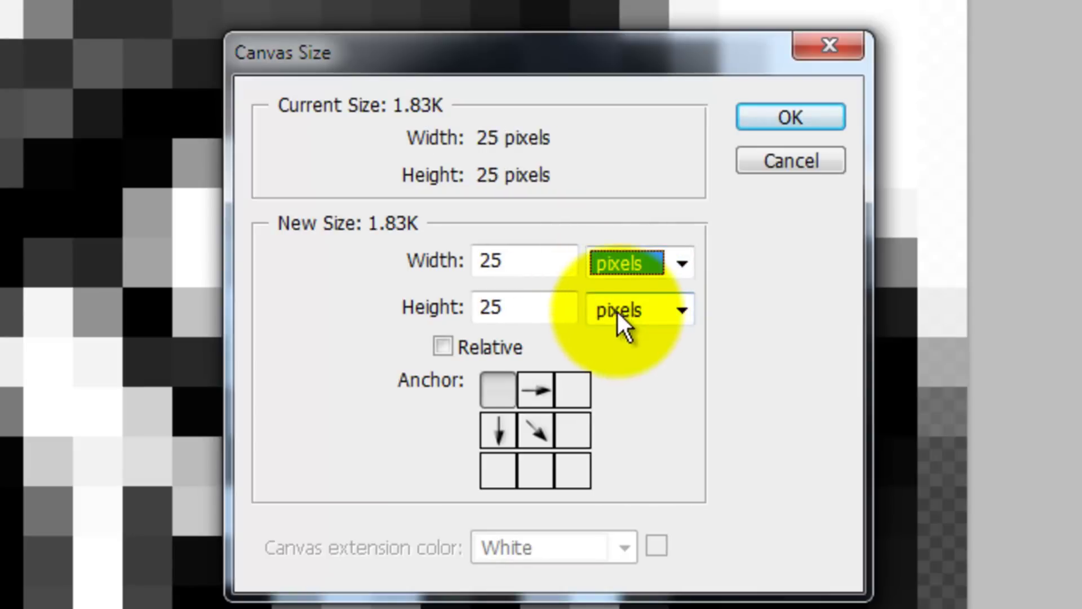
double_click(529, 263)
type("50")
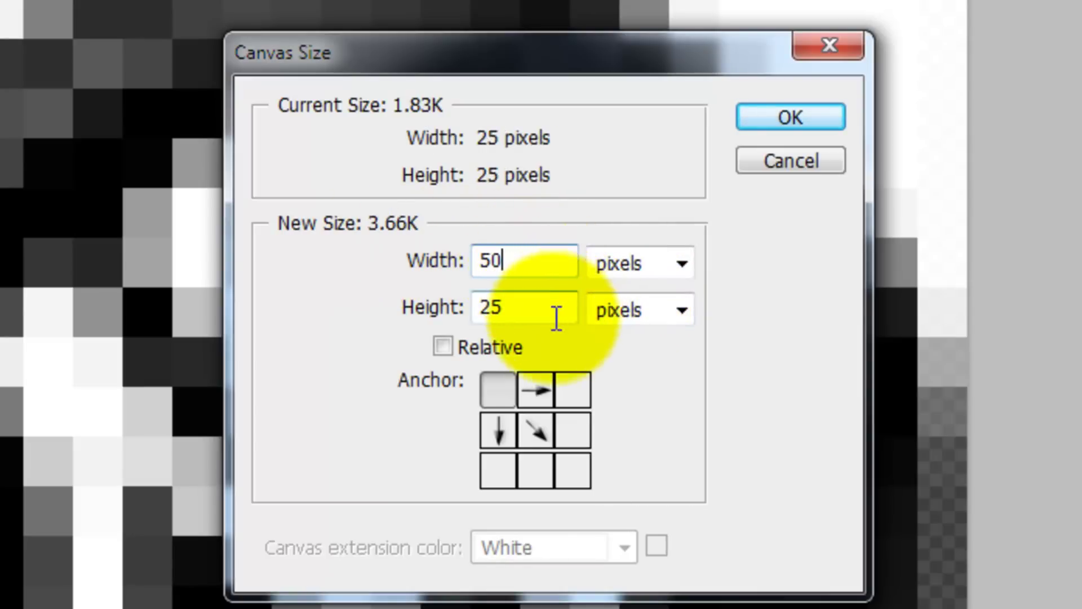
left_click_drag(551, 314, 423, 306)
type("50")
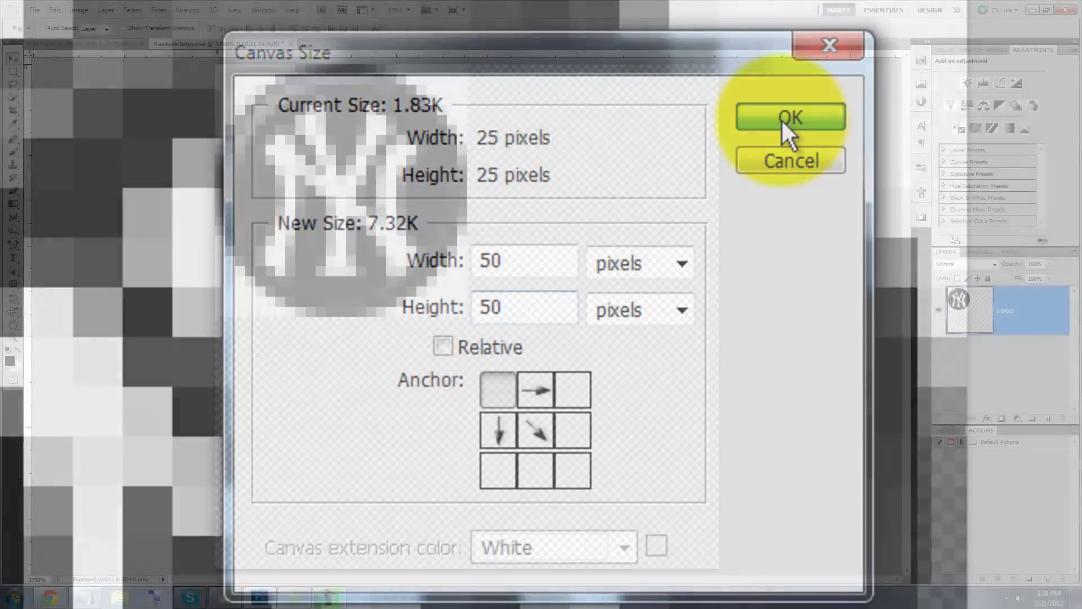
left_click(786, 120)
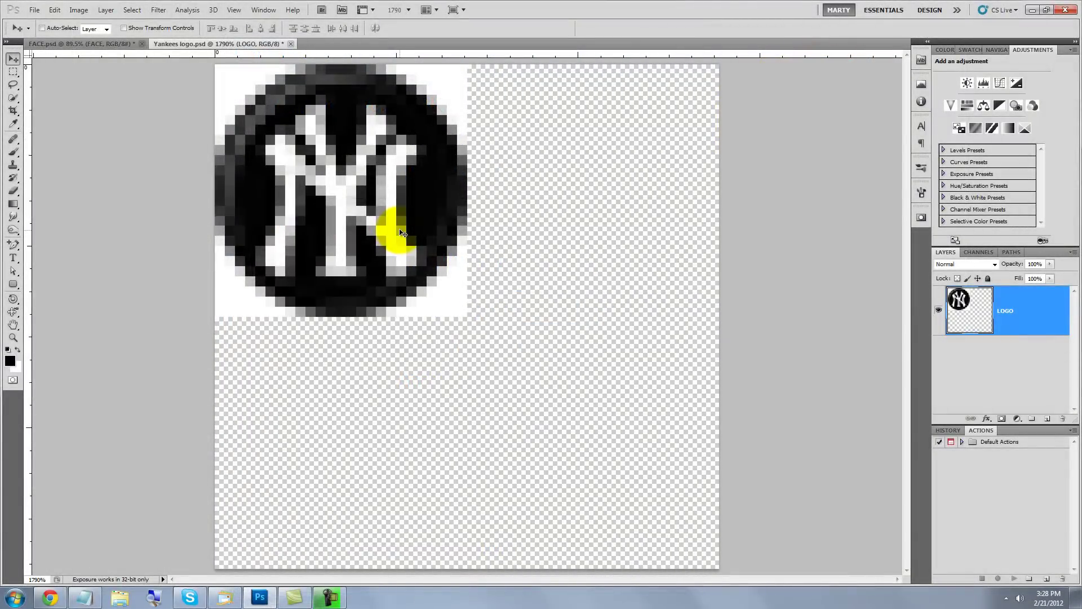
Step: Place logo copies bottom-right, bottom-left and top-right, inverting the off-diagonal ones to white
left_click_drag(389, 234, 641, 563)
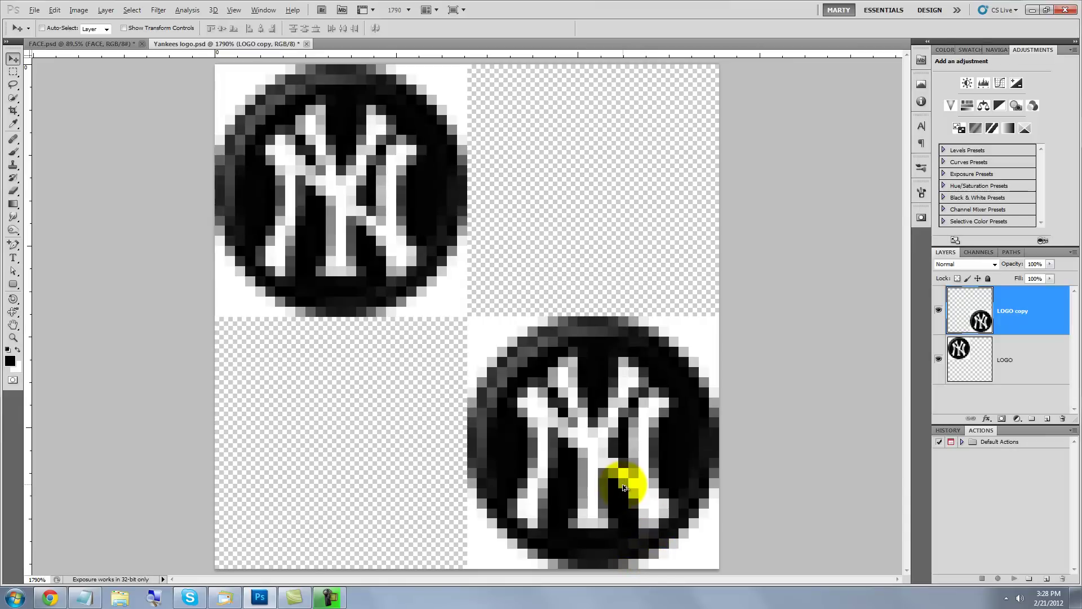
left_click_drag(600, 489, 381, 481)
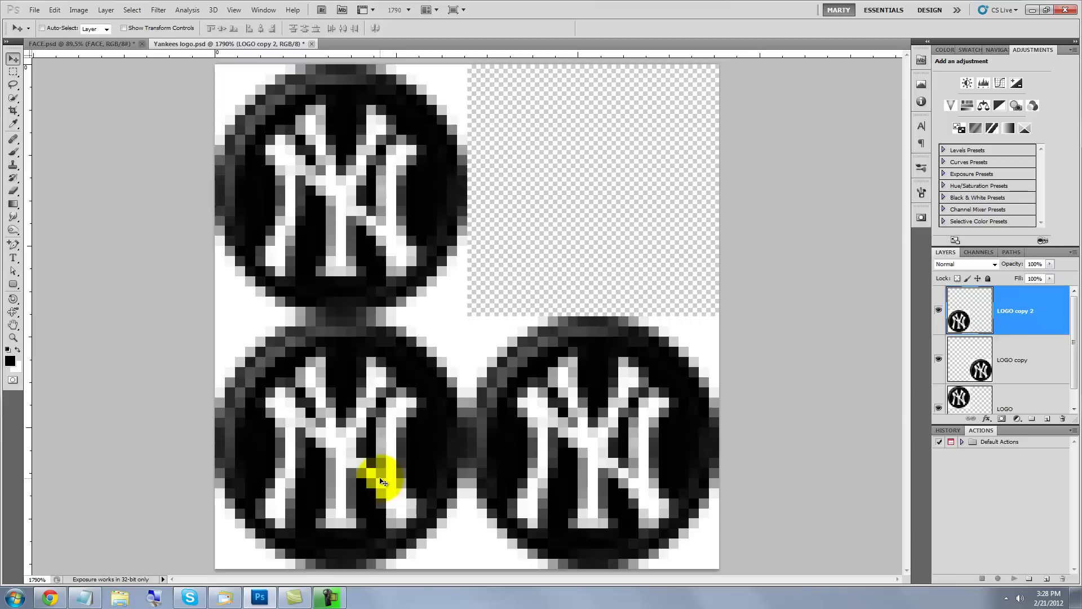
key("ctrl+i")
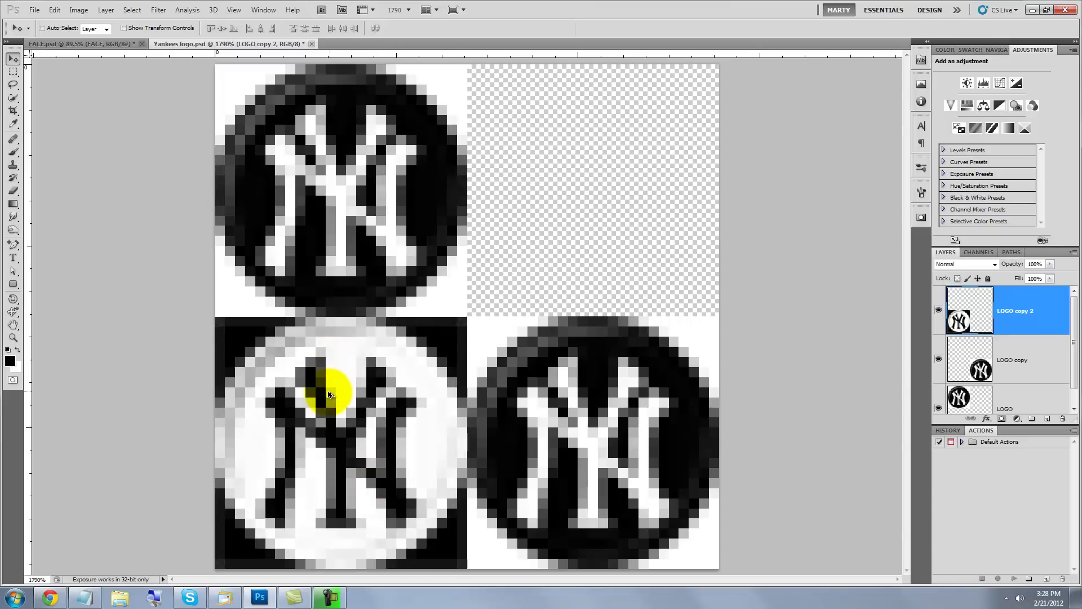
left_click_drag(321, 380, 619, 139)
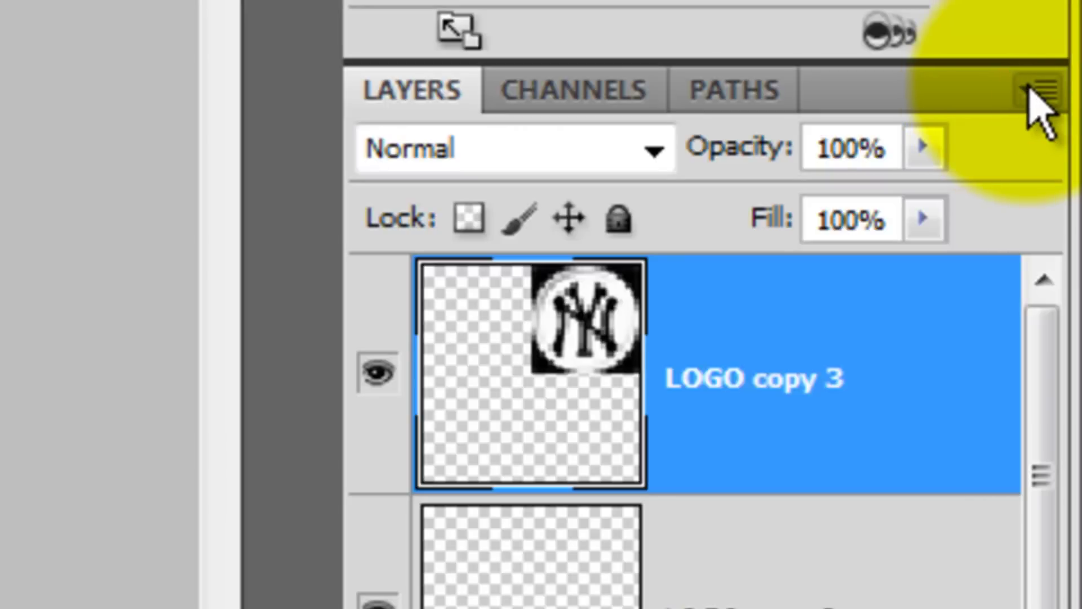
Step: Flatten the logo tile, define it as pattern 'YANKEES', and return to FACE.psd
left_click(1030, 94)
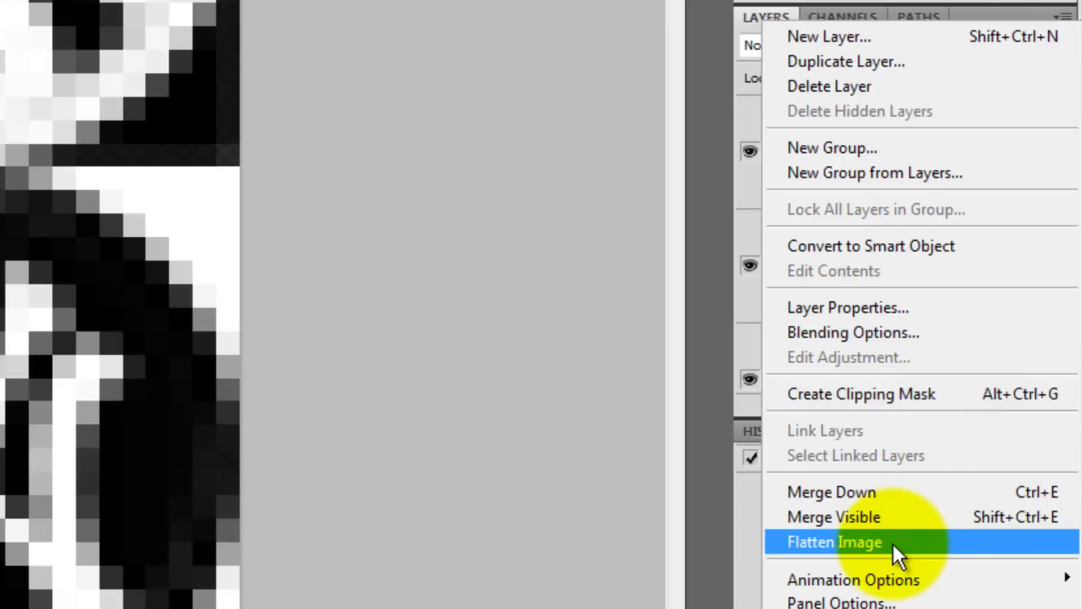
left_click(892, 542)
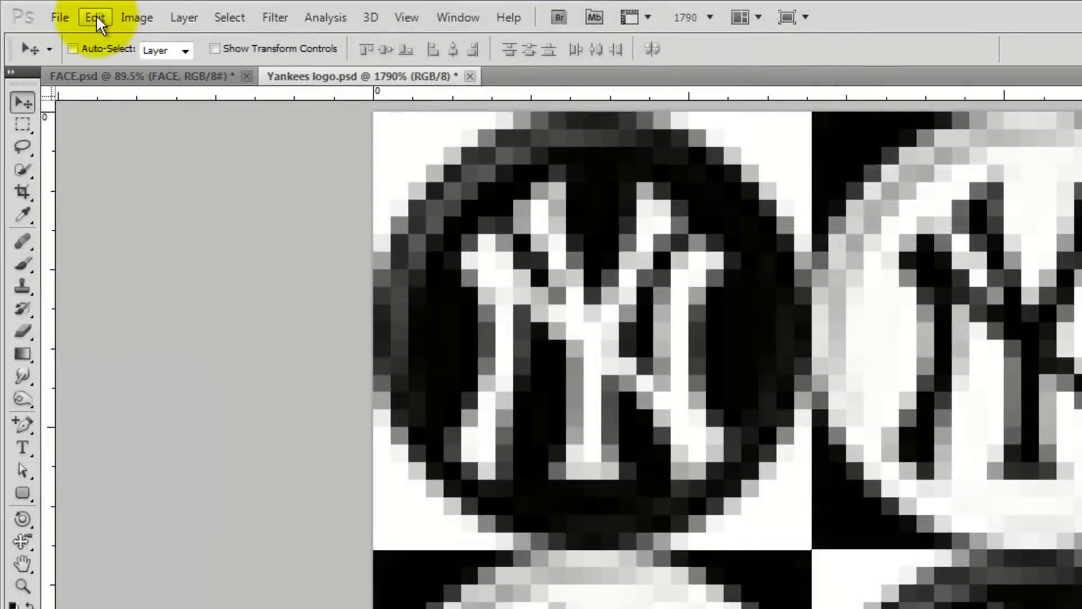
left_click(96, 17)
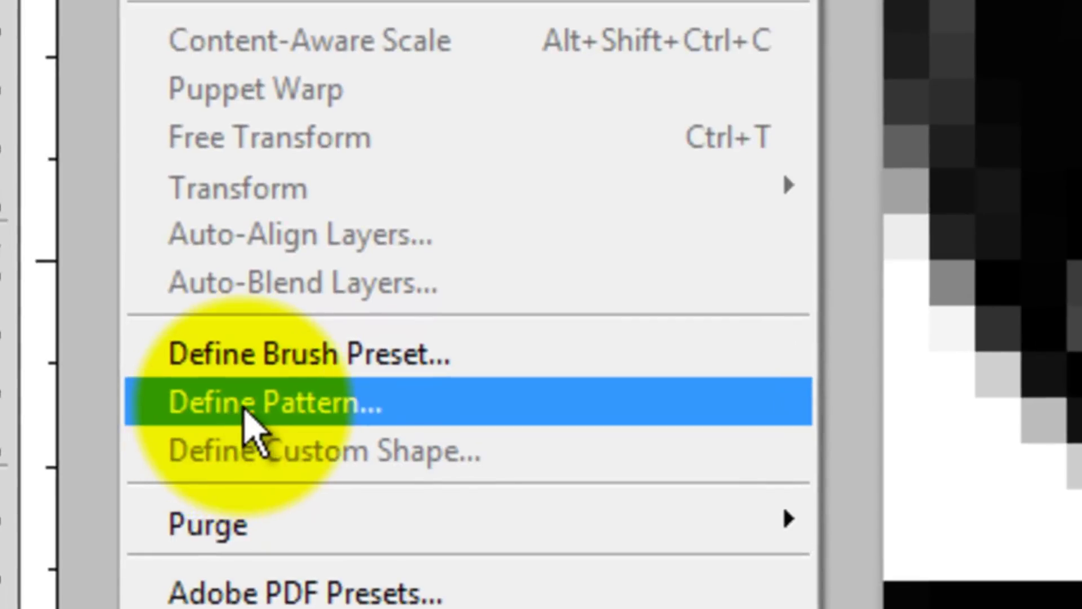
left_click(244, 408)
type("YANKE")
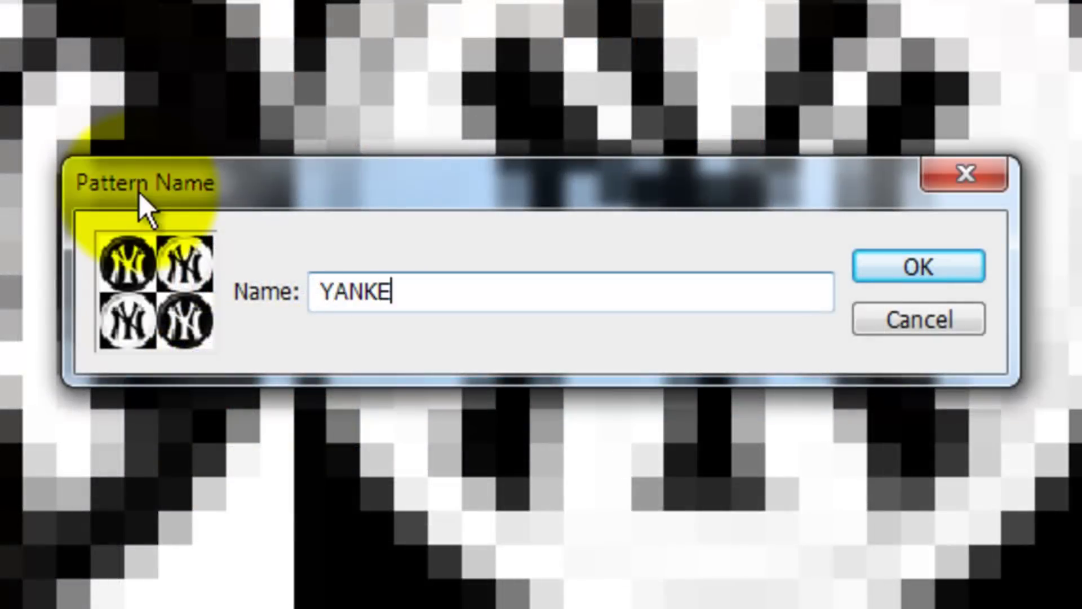
type("ES")
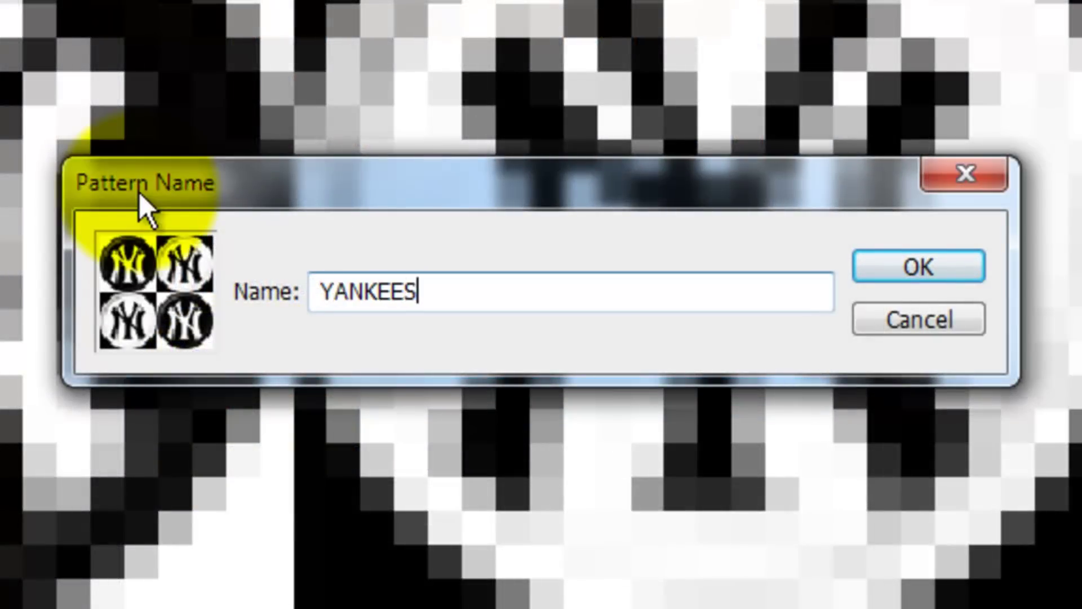
left_click(933, 267)
left_click(90, 44)
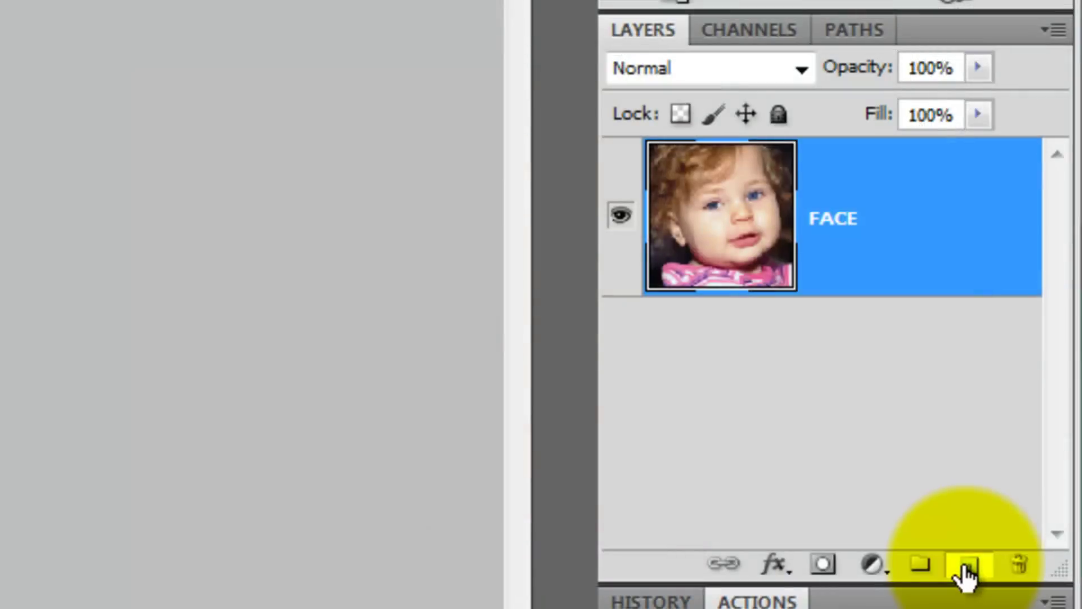
Step: Add a new Layer 1 and fill it with the YANKEES custom pattern
left_click(967, 565)
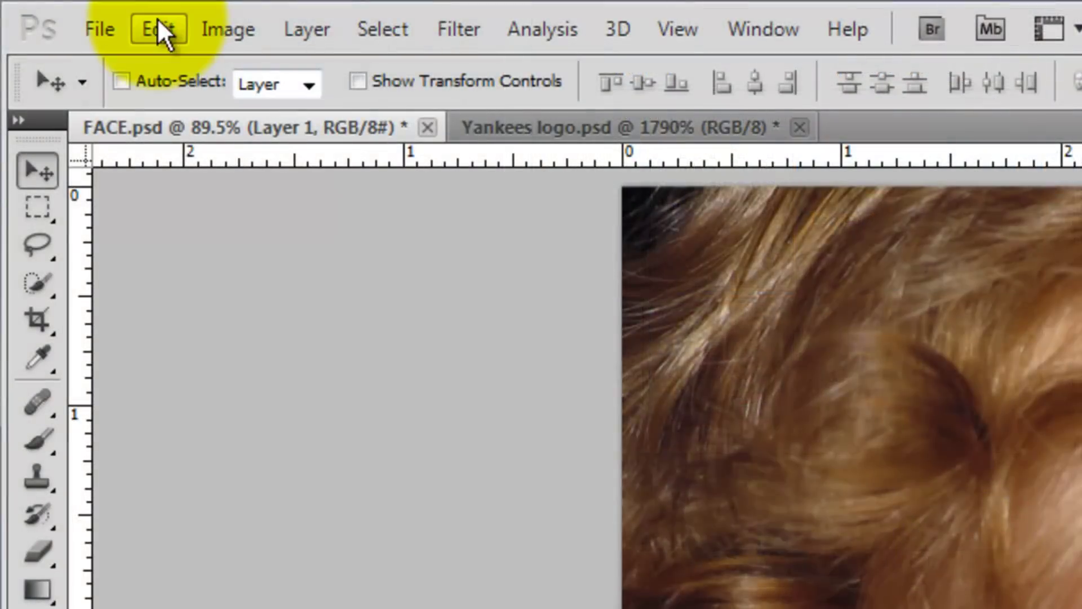
left_click(159, 29)
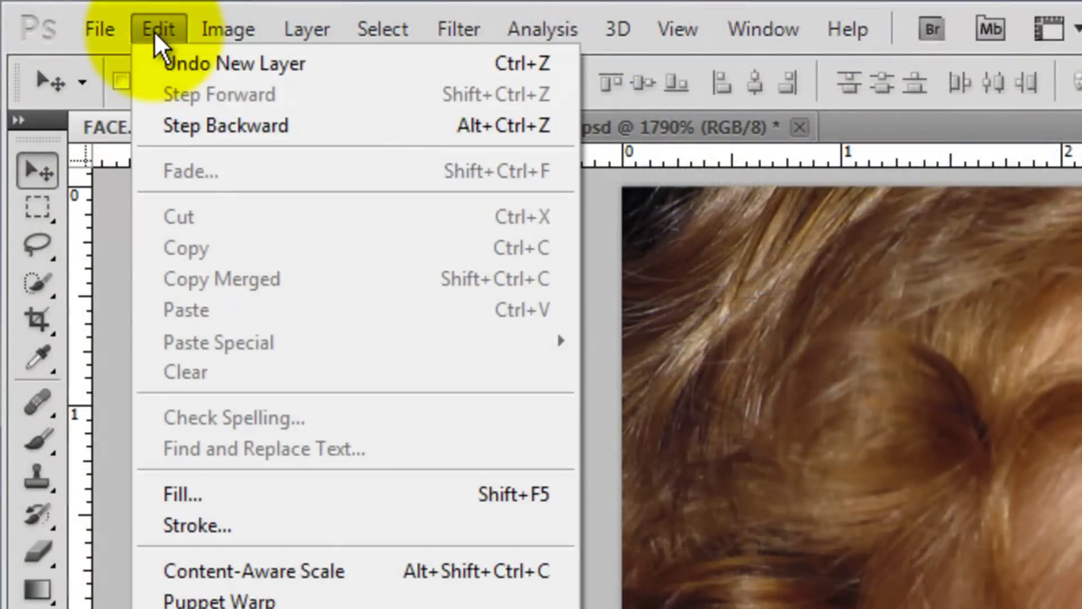
left_click(181, 495)
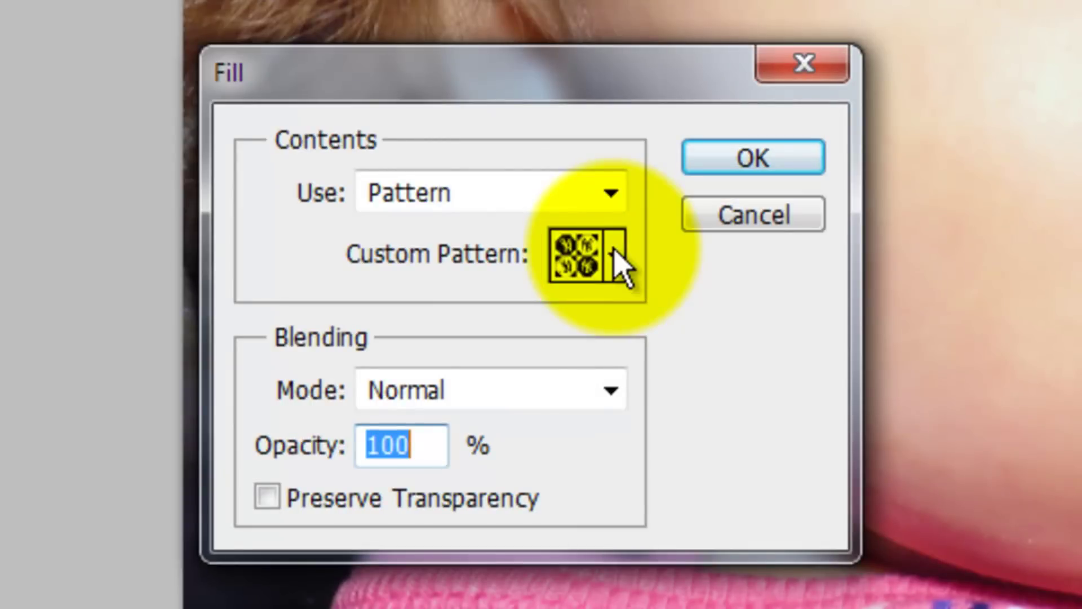
left_click(618, 258)
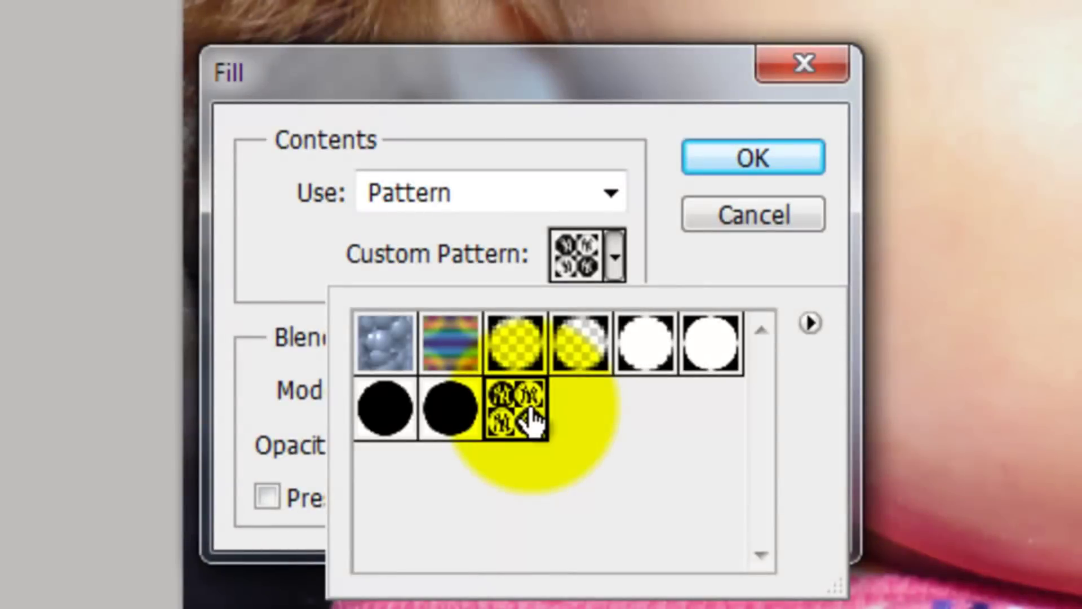
left_click(761, 163)
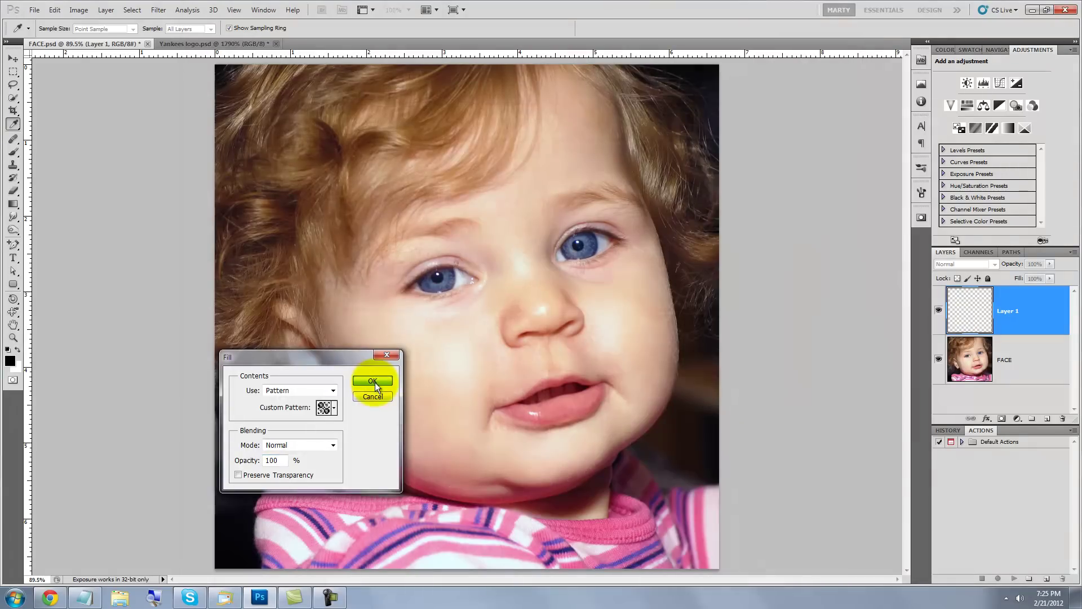
left_click(374, 382)
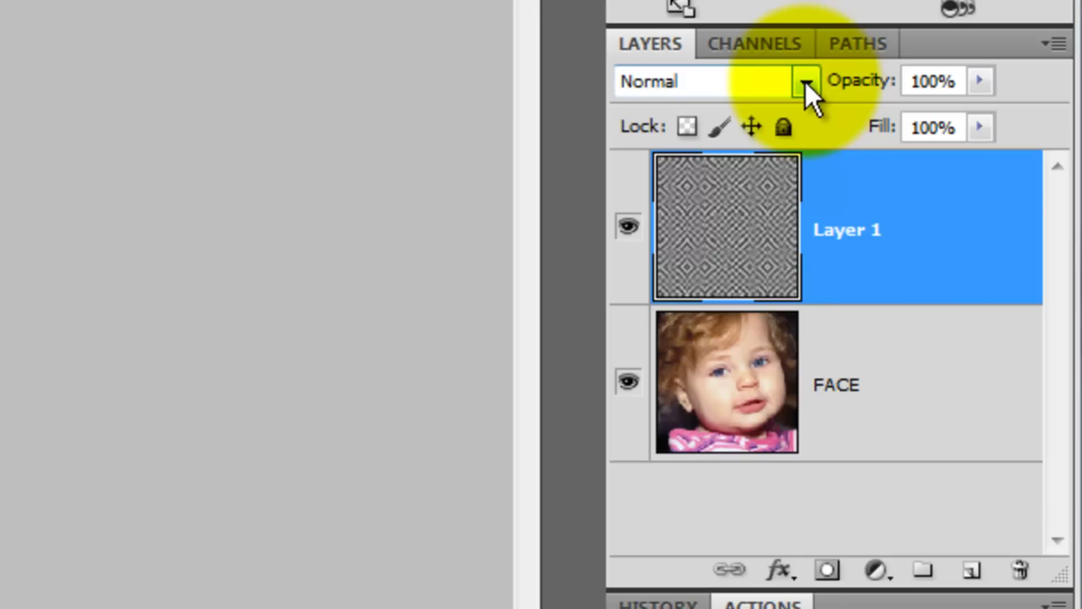
Step: Set Layer 1 to Overlay blend mode with opacity 50
left_click(805, 82)
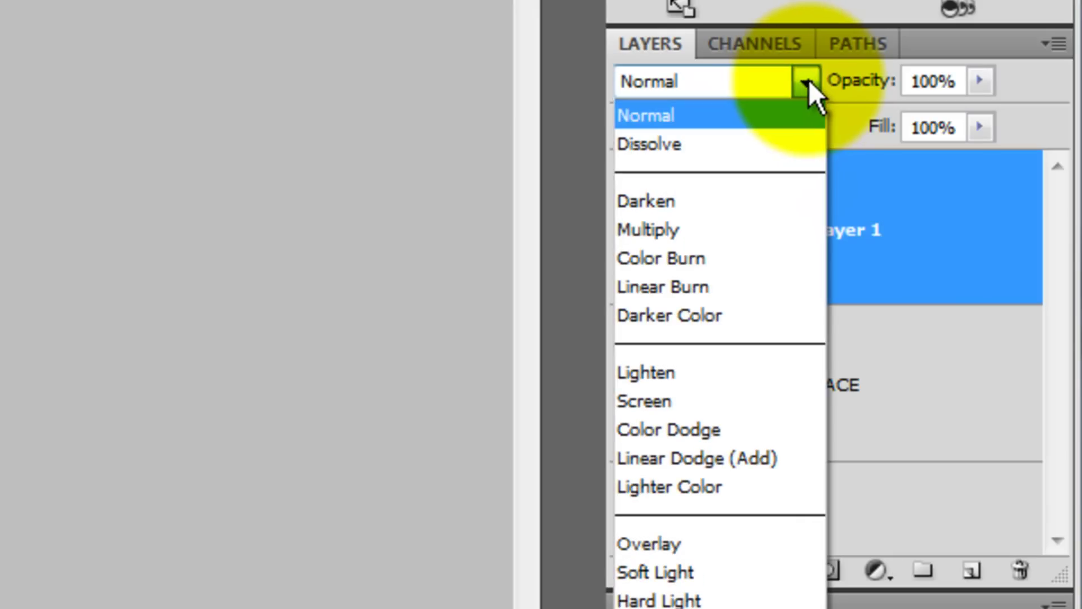
left_click(696, 543)
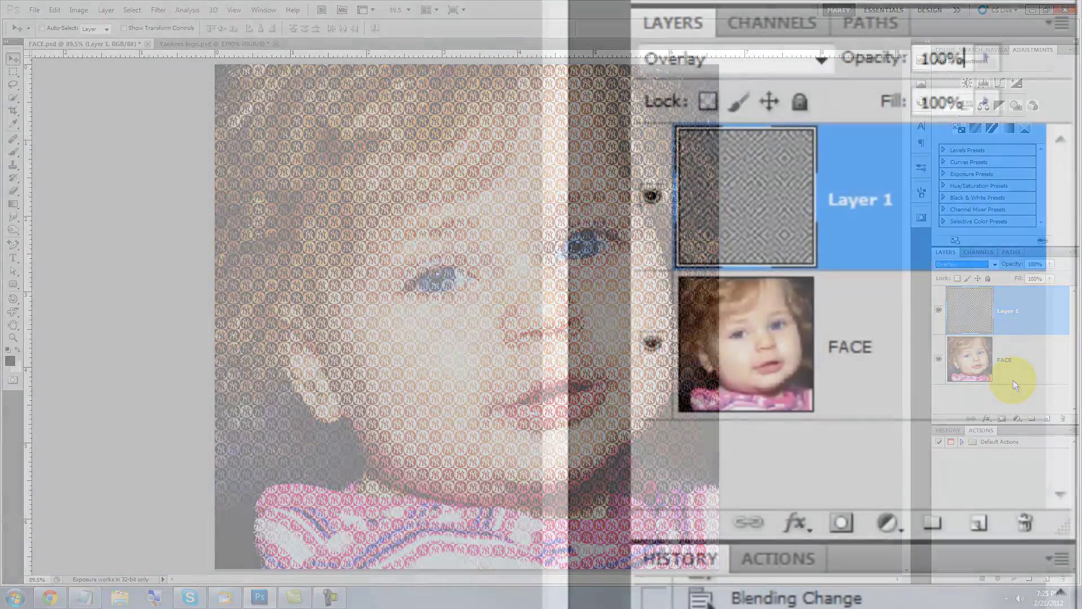
key("Tab")
type("50")
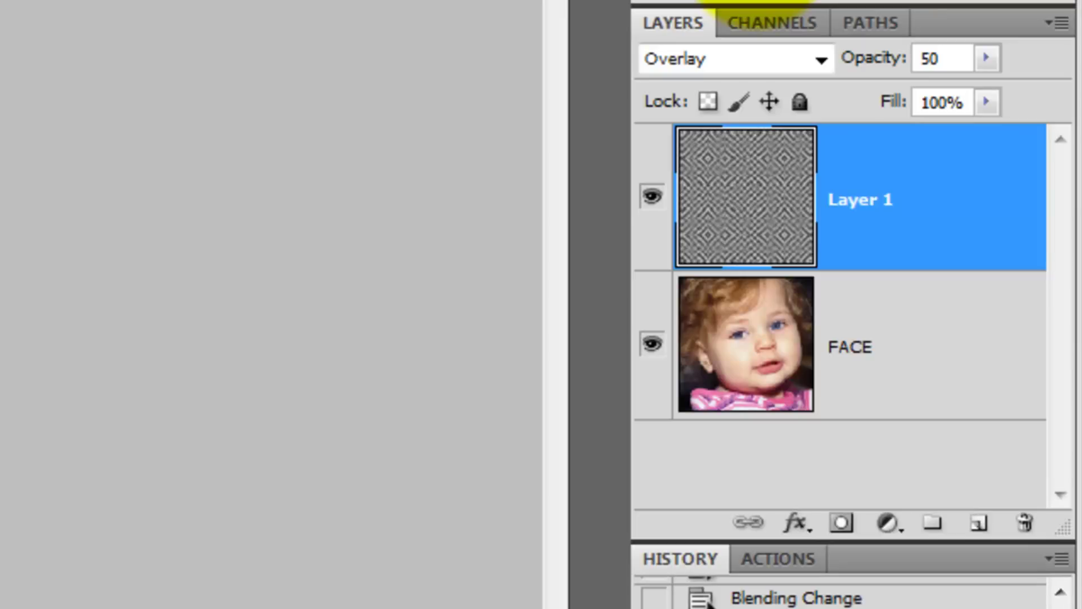
Step: Stamp all visible layers into a merged Layer 2 with Ctrl+Shift+Alt+E
key("ctrl+shift+alt+e")
key("ctrl+z")
key("ctrl+shift+alt+e")
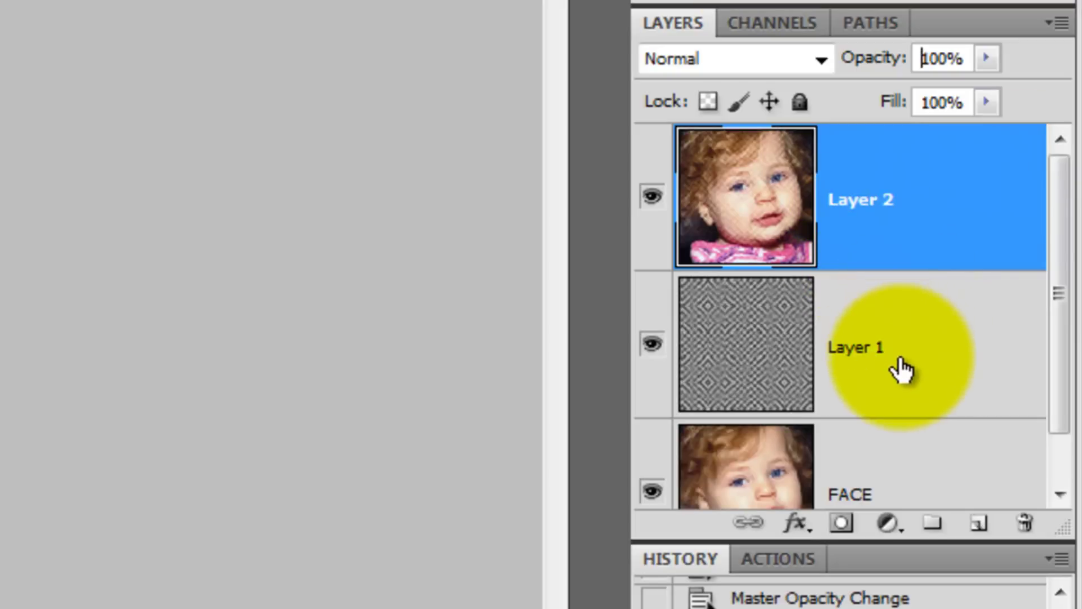
Step: Move the pattern Layer 1 above Layer 2 and switch it to Soft Light
left_click_drag(904, 370, 913, 123)
left_click(821, 60)
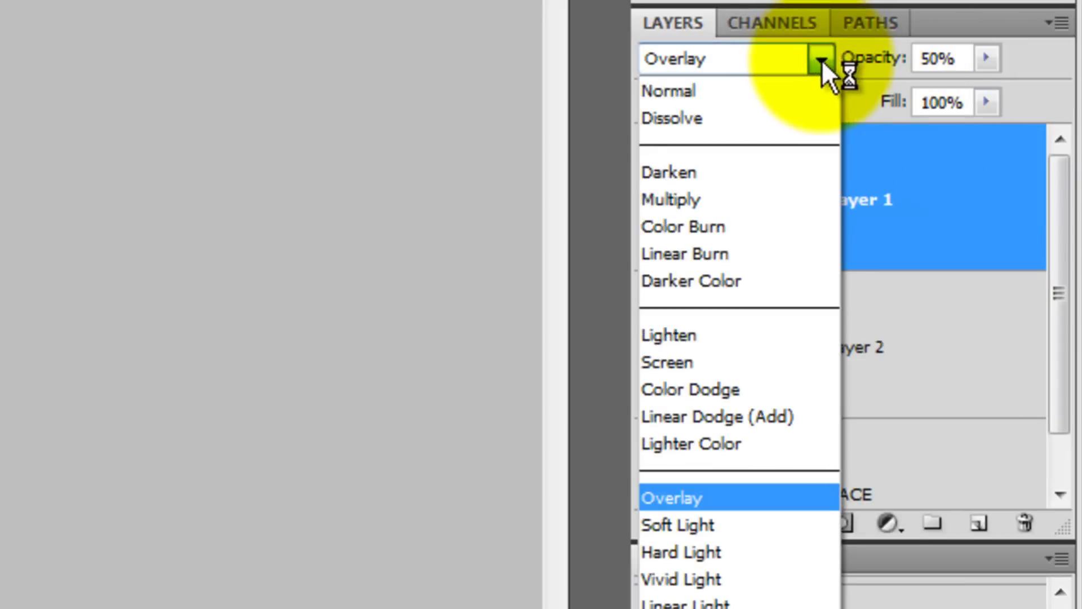
left_click(718, 526)
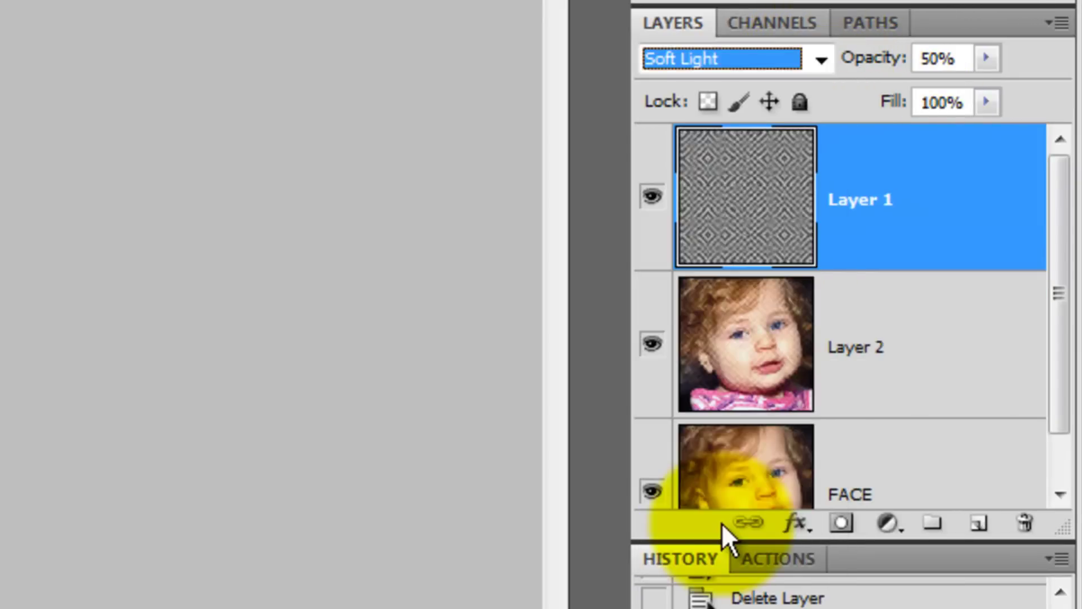